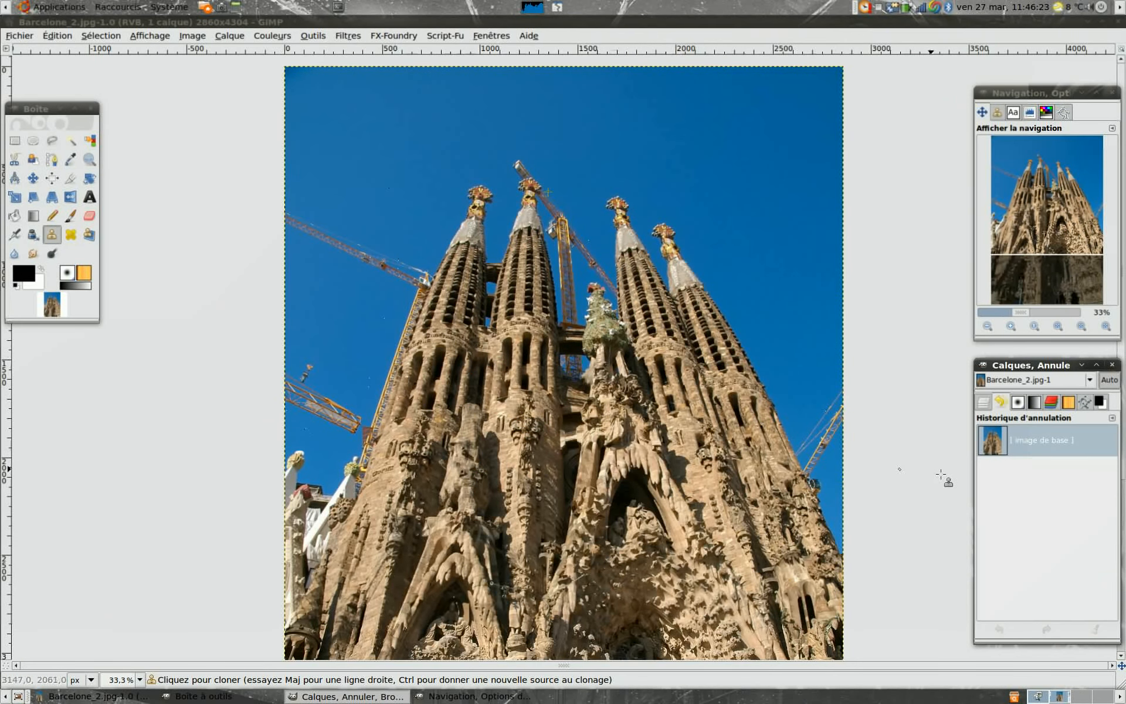
- Activate the Heal tool (Correcteur) for retouching the sky above the spires and show its options
click(1035, 328)
click(1010, 328)
click(1011, 328)
click(1011, 328)
click(1011, 328)
drag(1053, 191, 1055, 152)
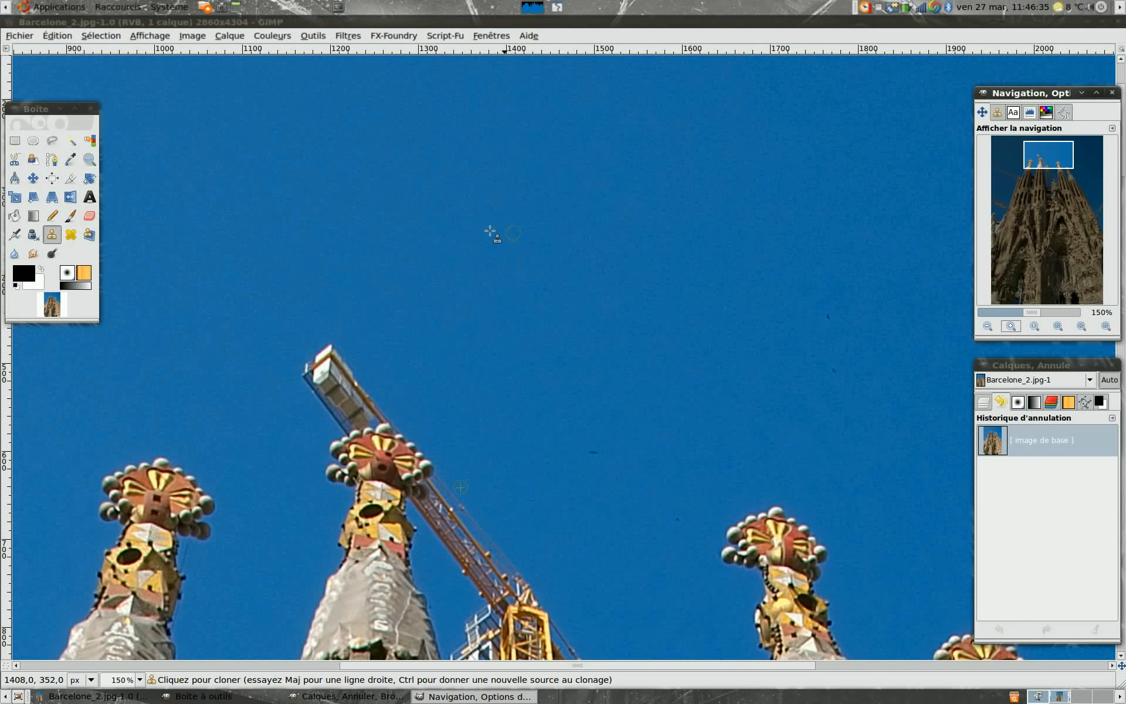
click(71, 234)
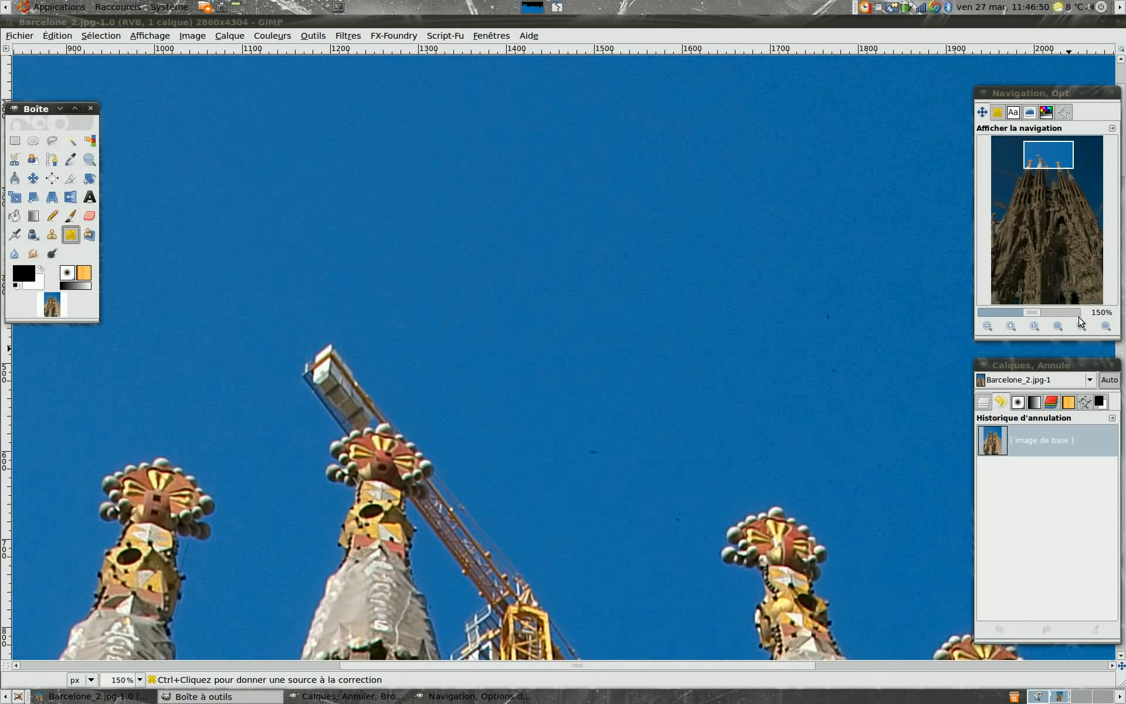
click(999, 113)
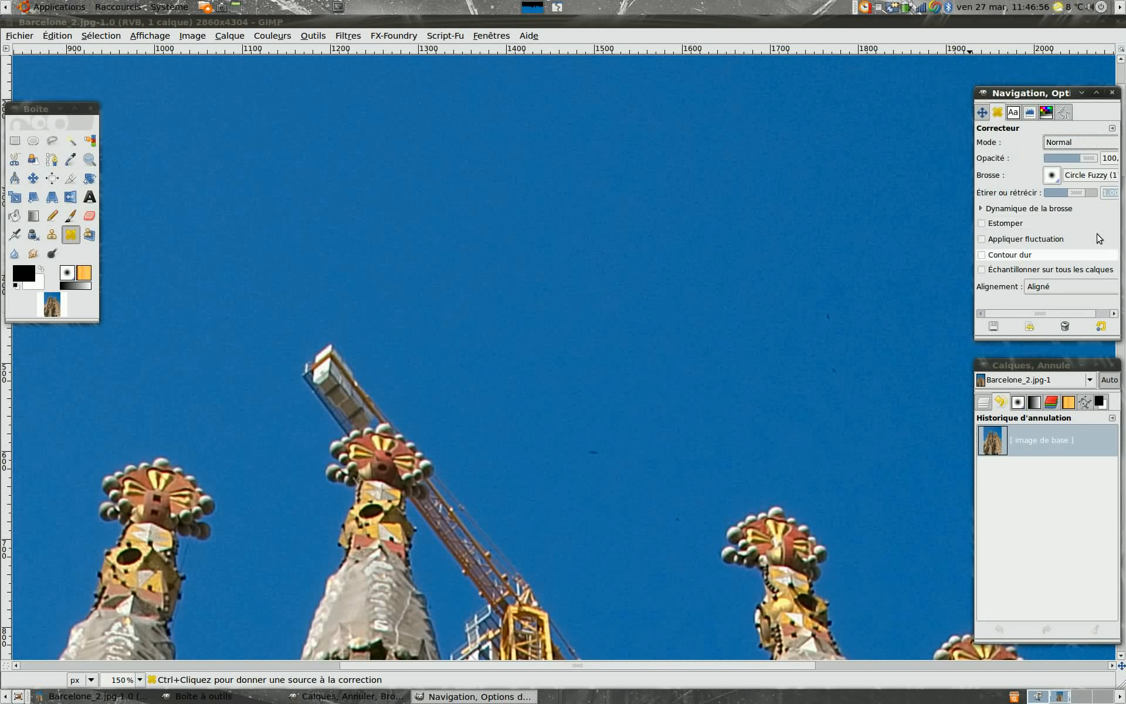
- Choose the larger Circle Fuzzy brush for the Heal tool, one size up from the current one
click(1052, 175)
click(1021, 252)
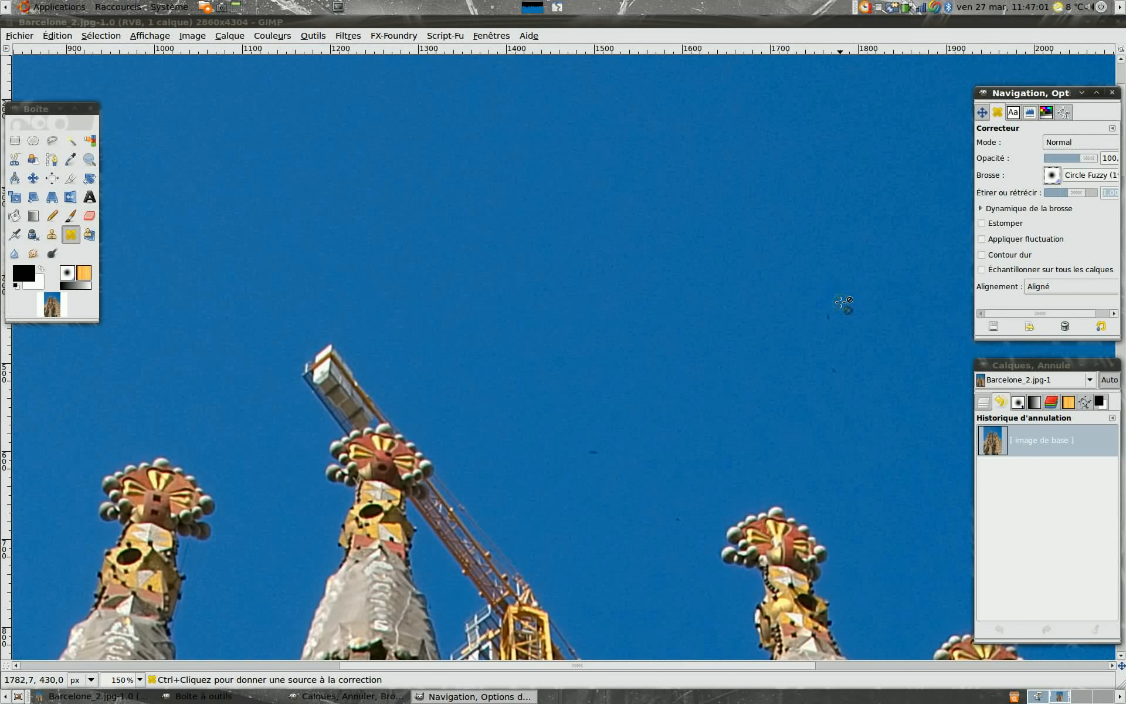
click(1051, 176)
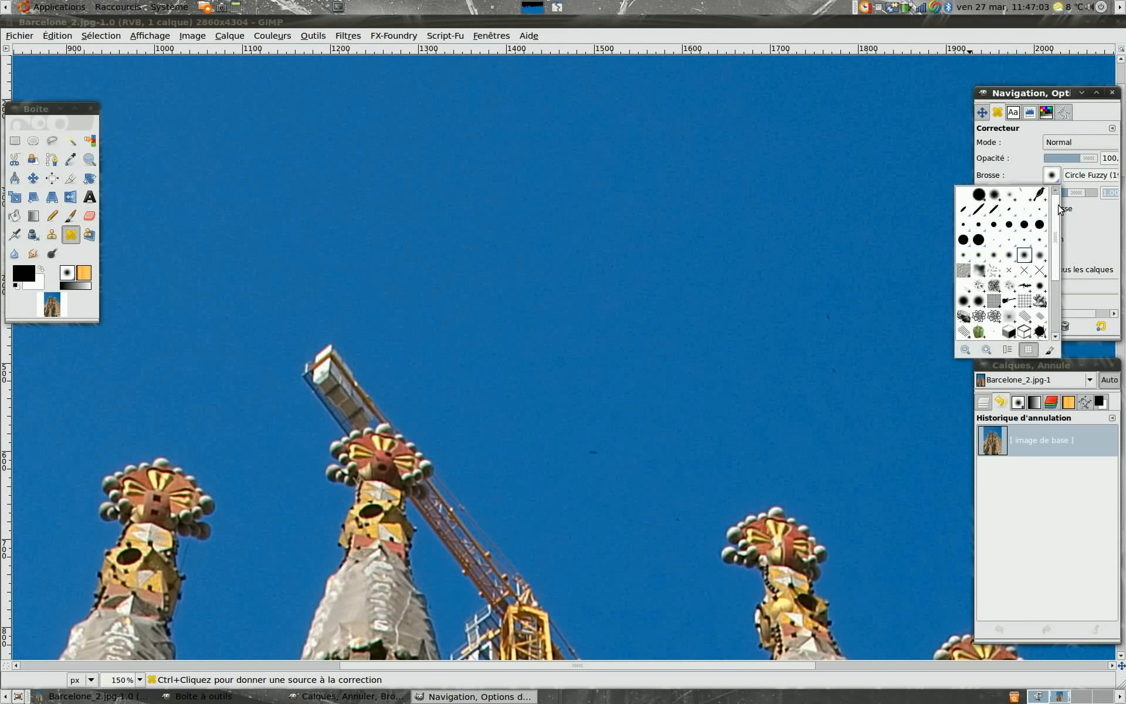
click(1040, 256)
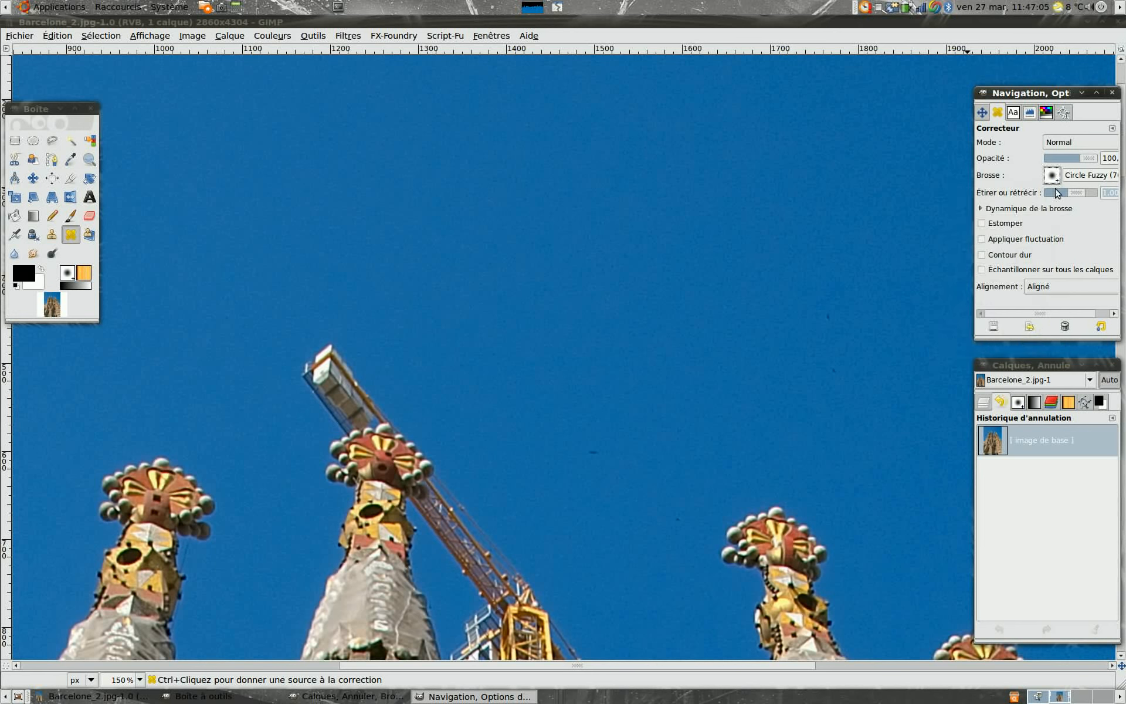
click(1056, 182)
click(1025, 255)
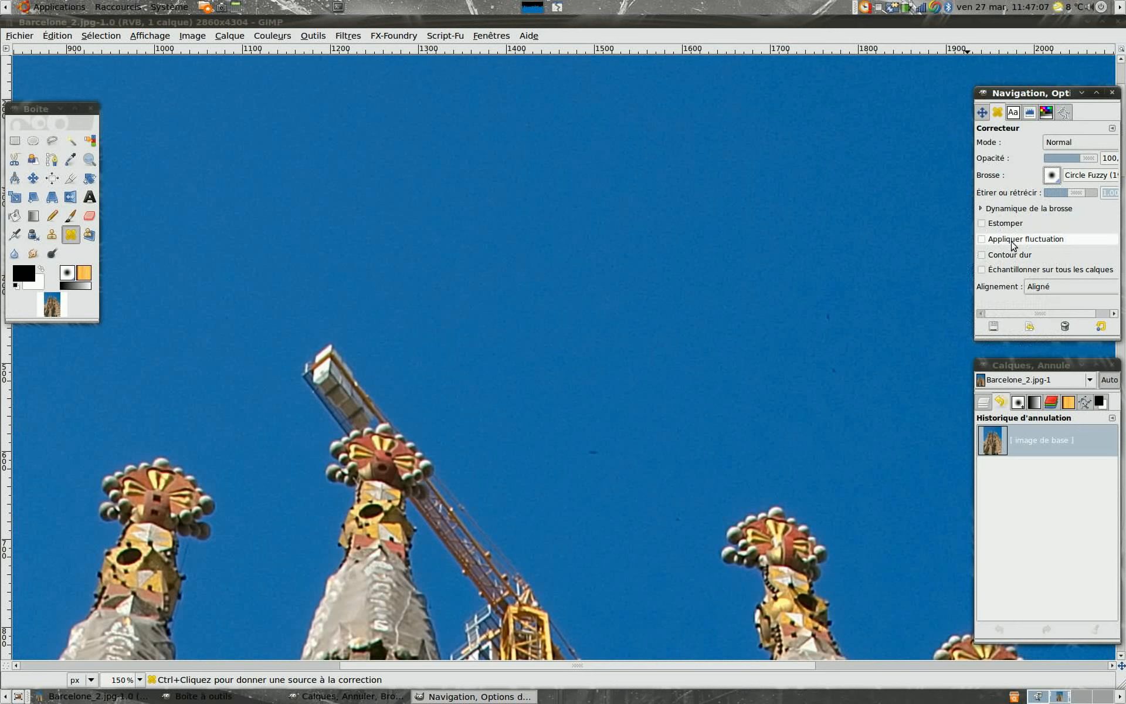
click(1056, 175)
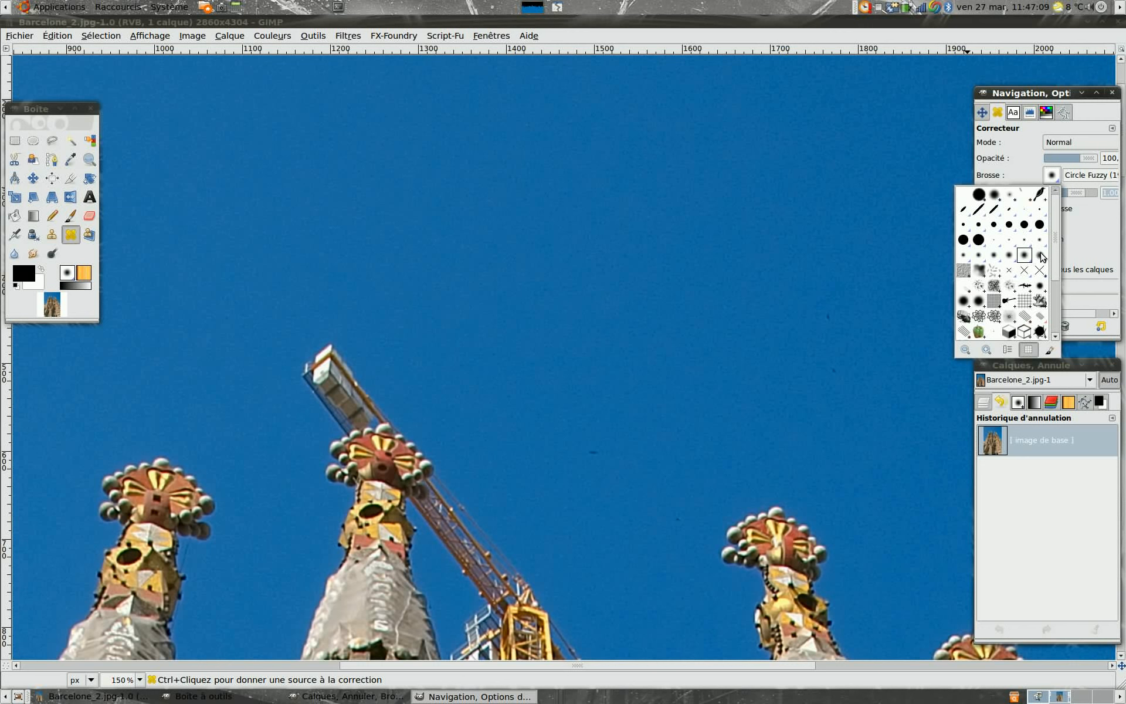
click(1040, 256)
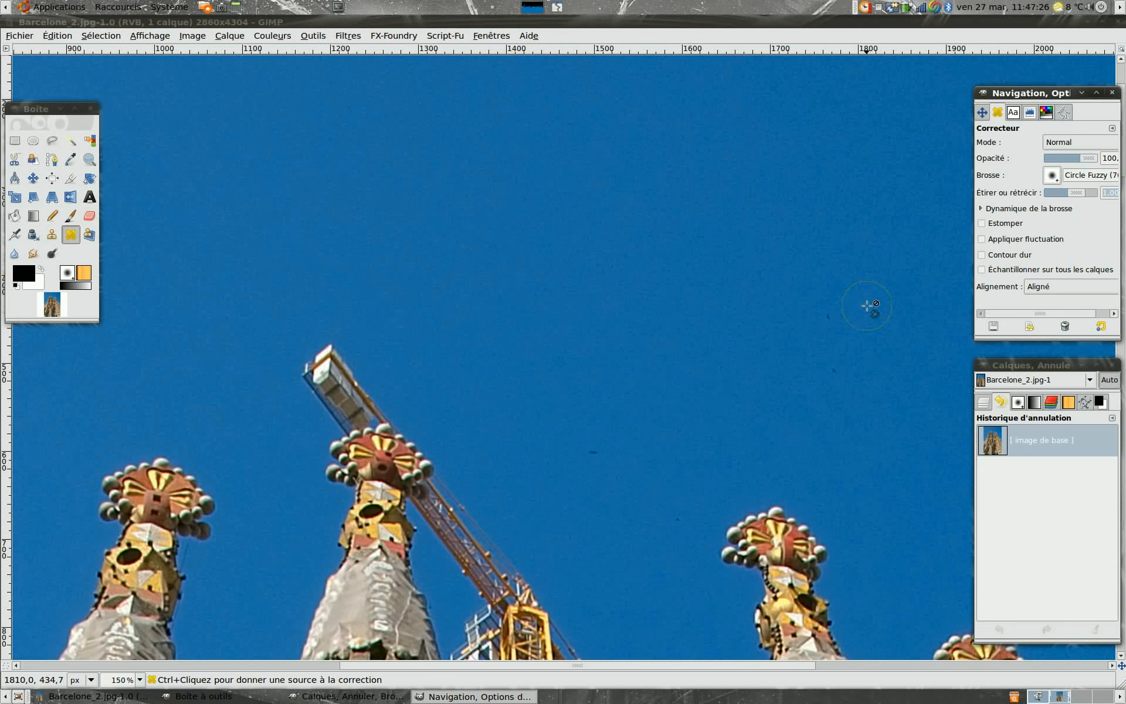
- Heal the two dark sky spots above the third spire from clean sky nearby, setting the alignment to Aucun before the second
ctrl+click(867, 306)
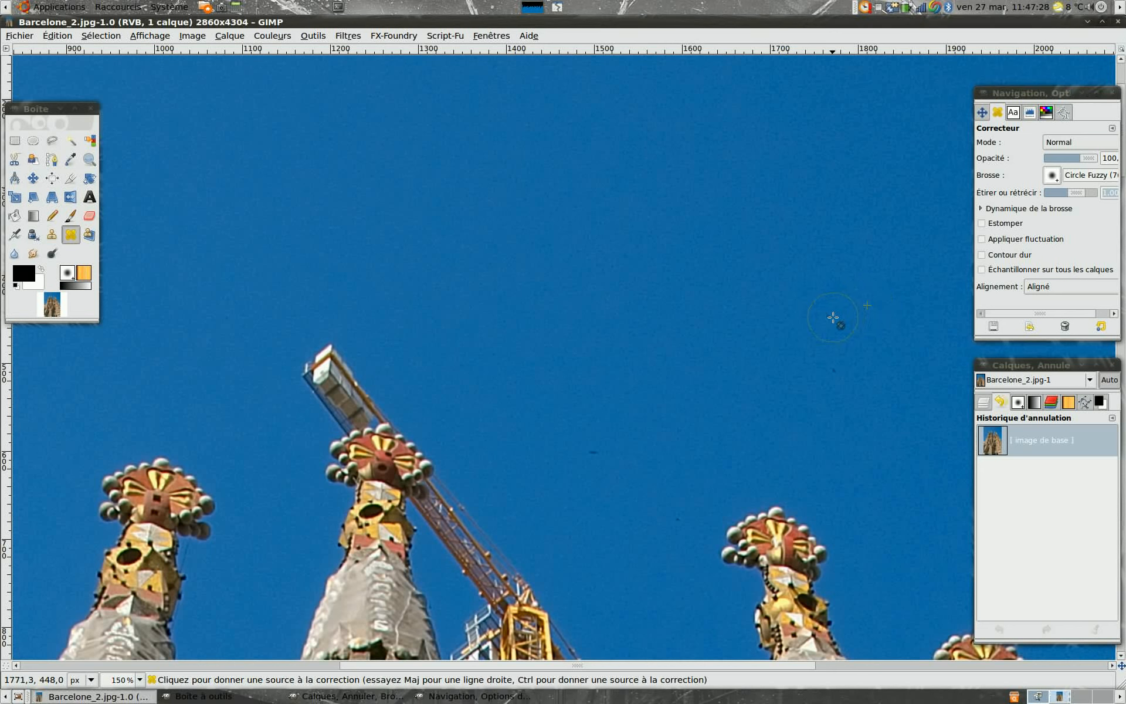
drag(828, 317, 835, 332)
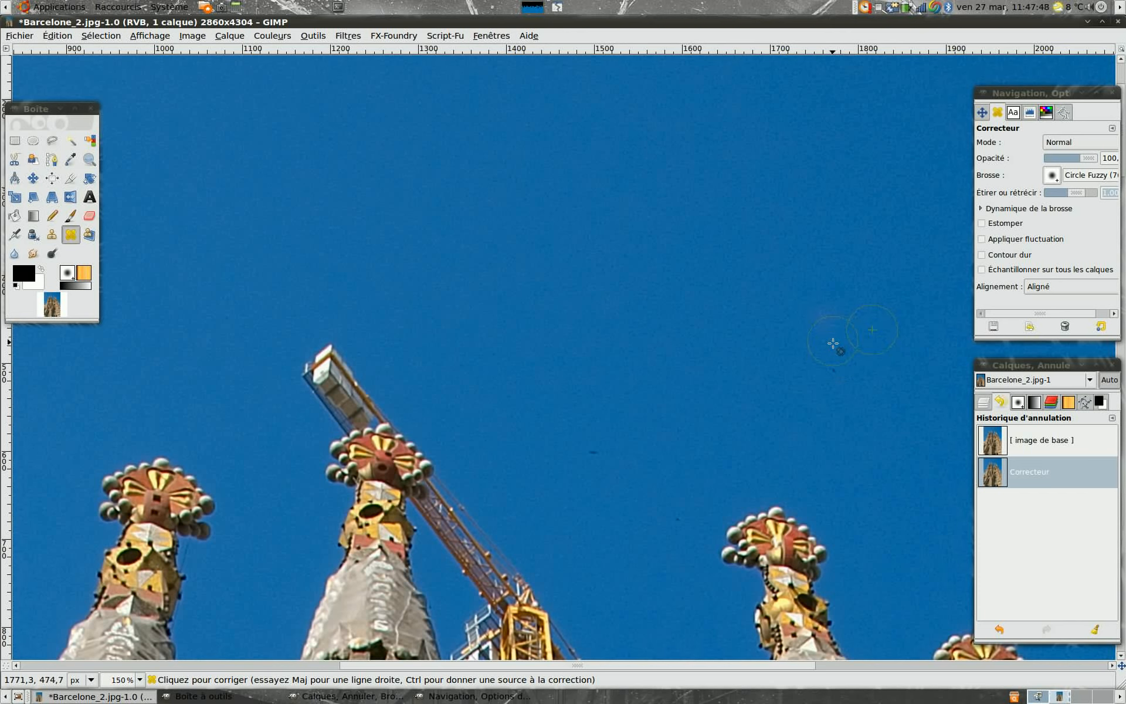
click(1053, 286)
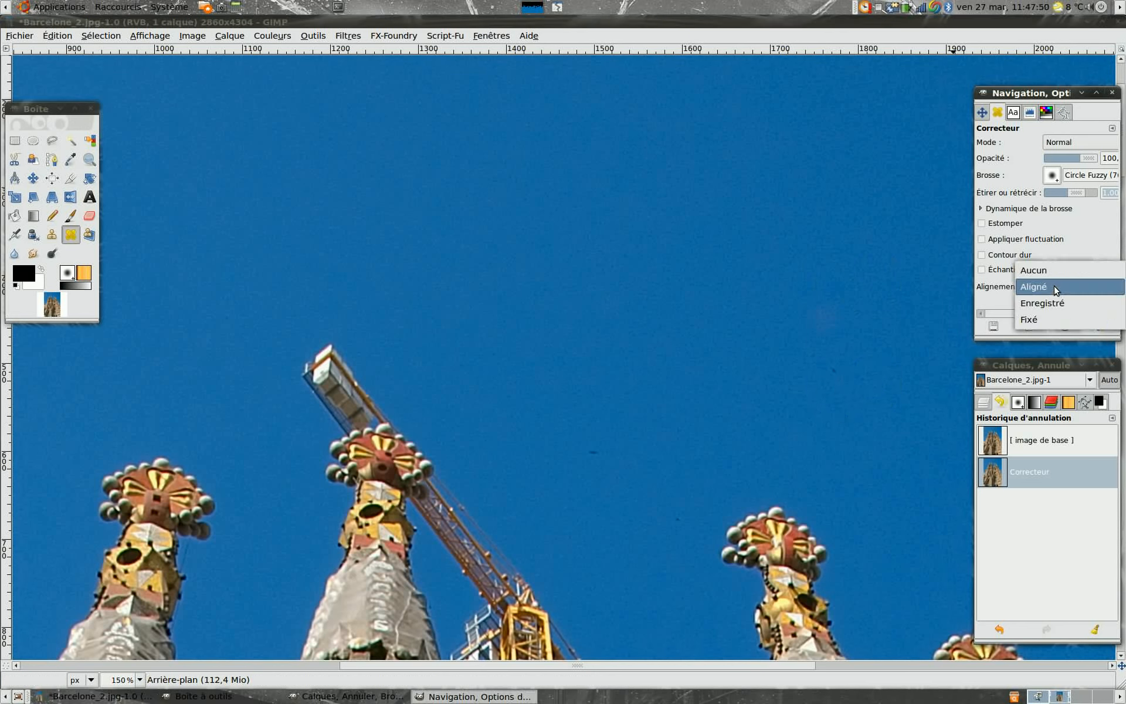
click(1049, 270)
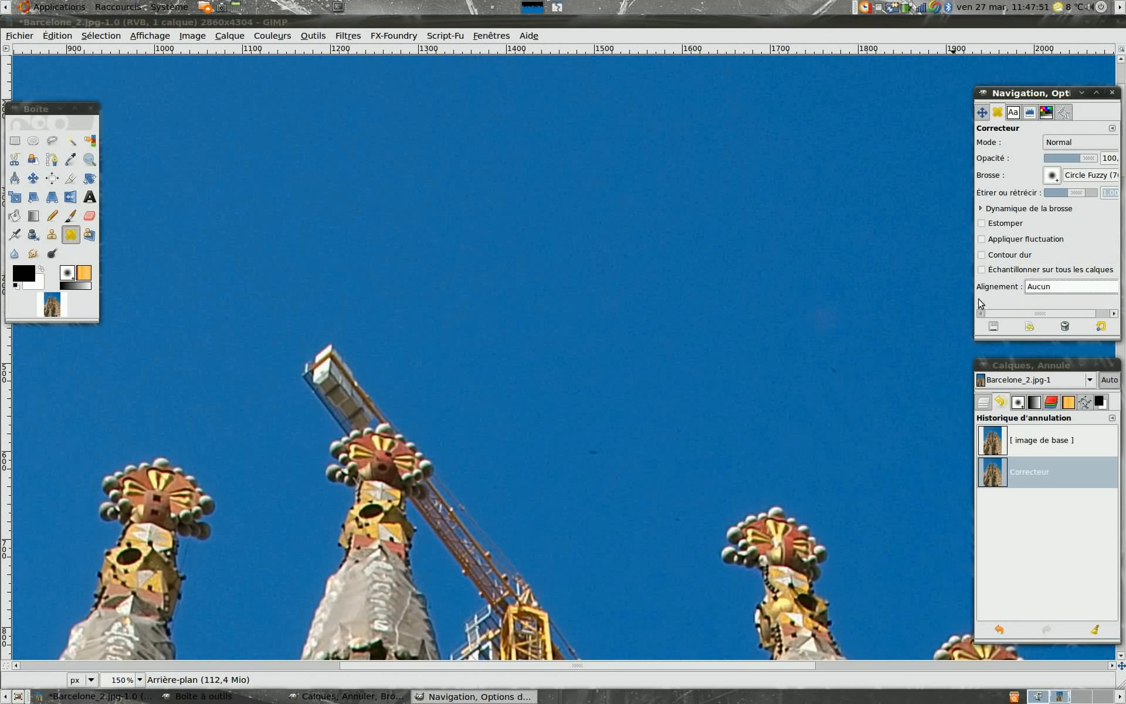
ctrl+click(884, 338)
click(833, 369)
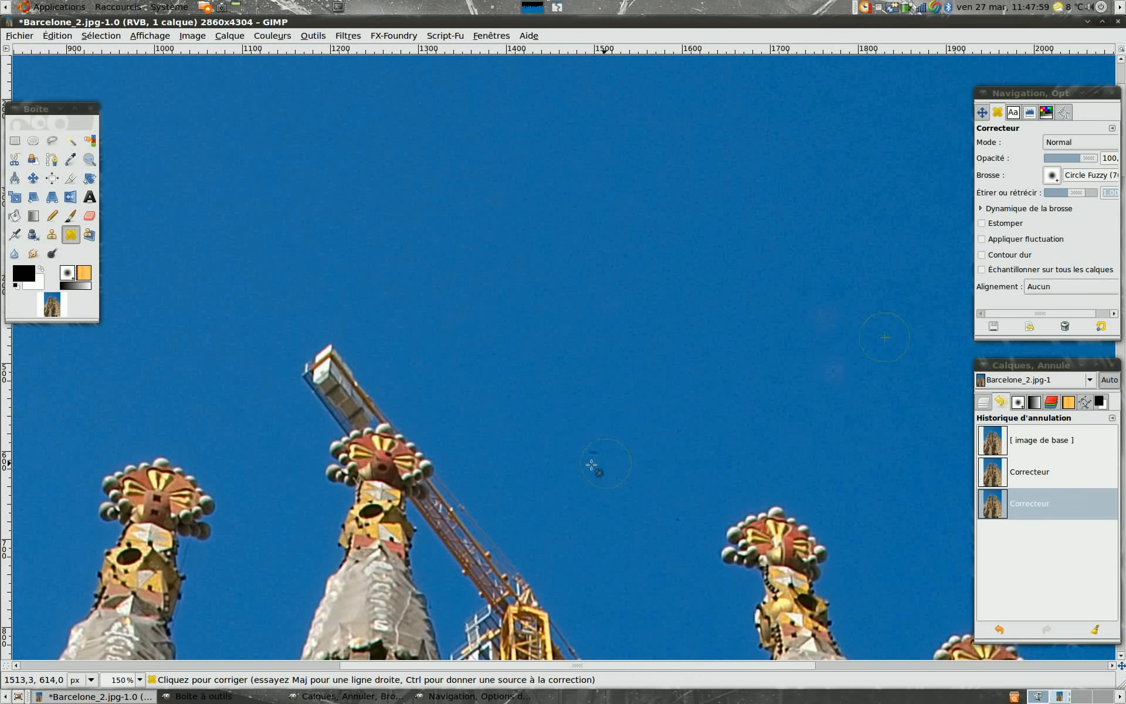
- Set the alignment to Aligné and heal the two remaining sky spots between the crane and the third spire
click(1053, 290)
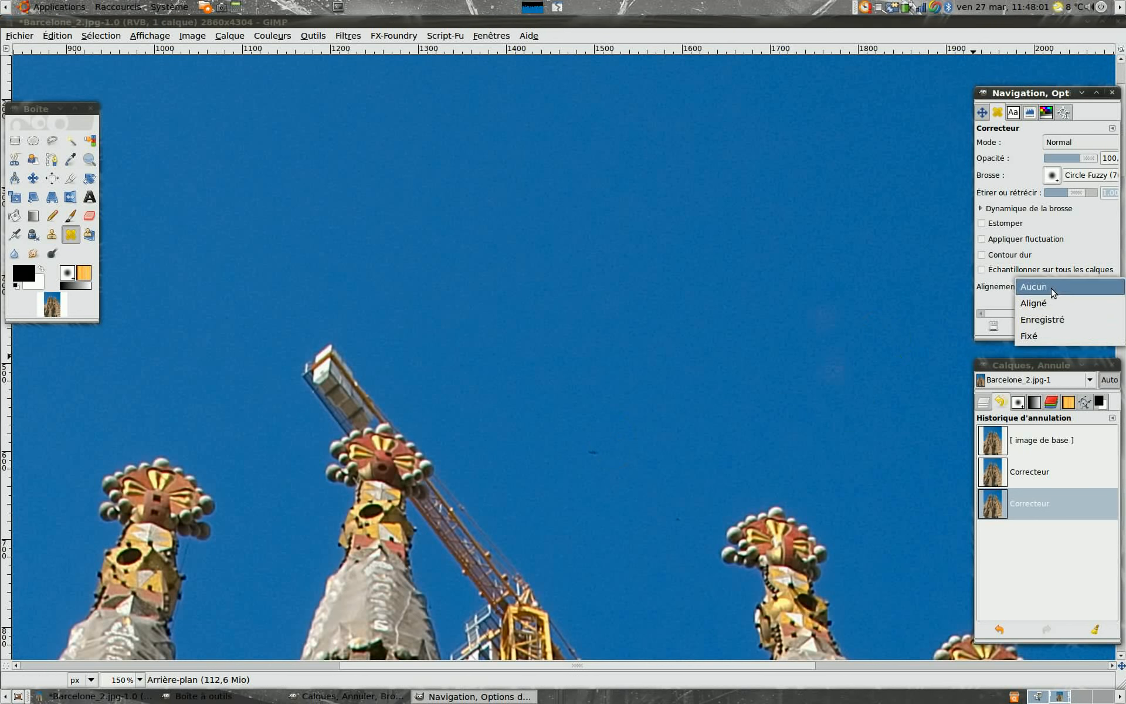
click(1051, 303)
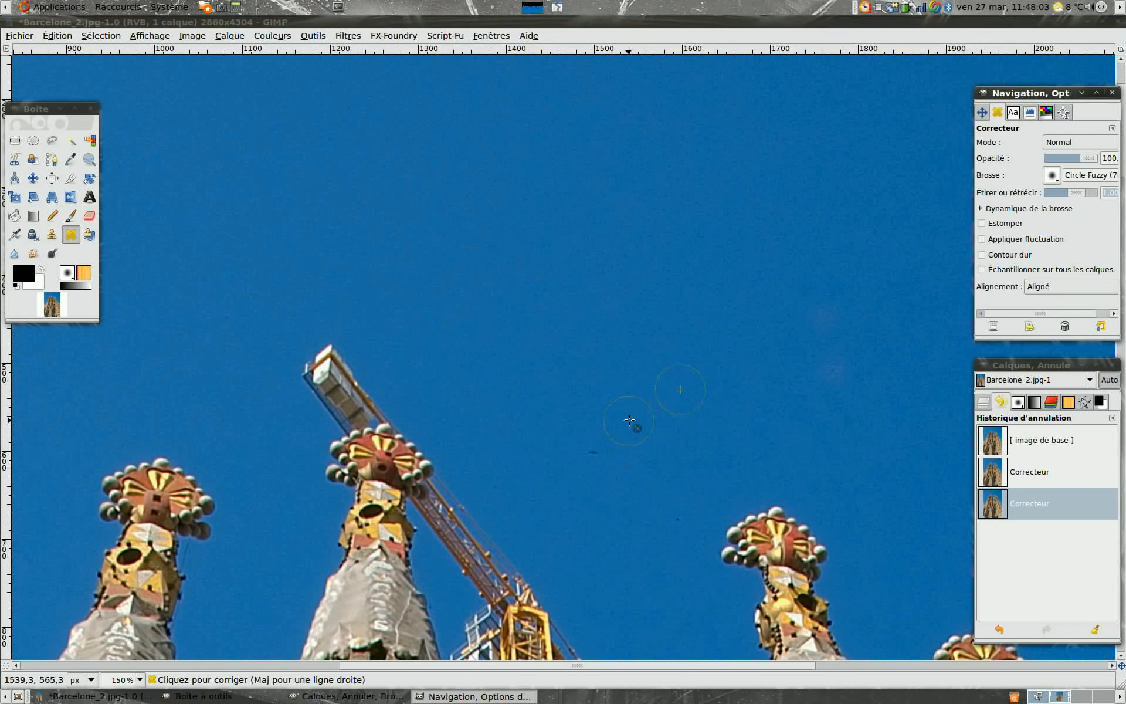
ctrl+click(623, 423)
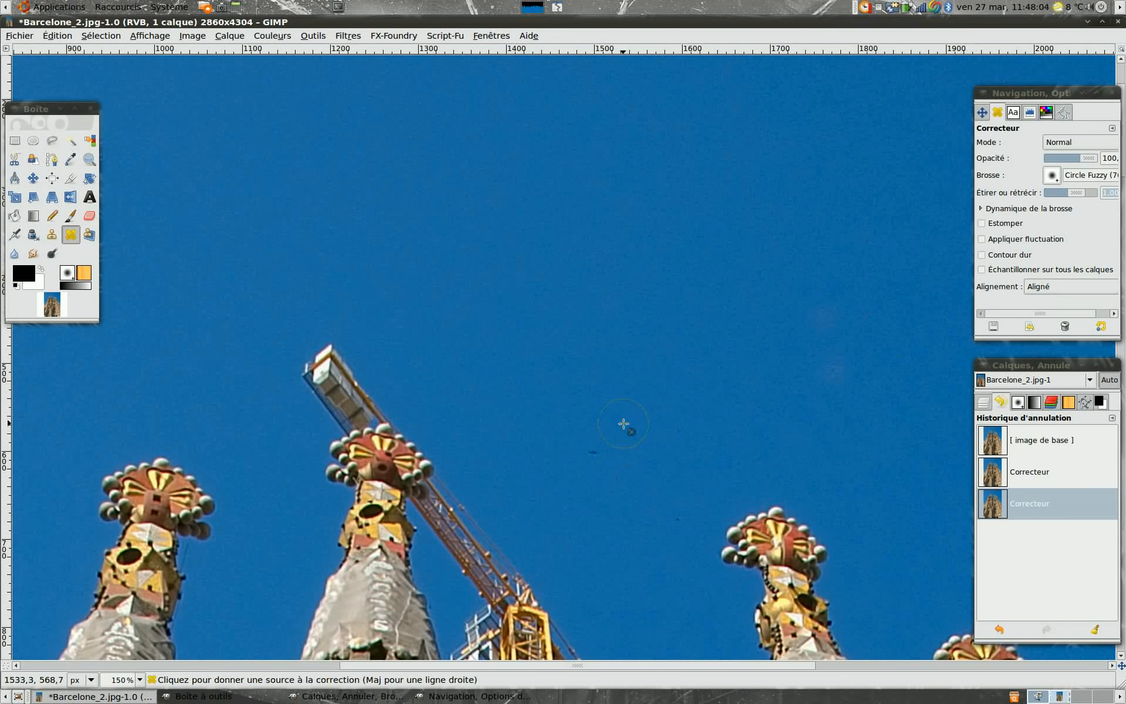
click(594, 450)
click(670, 518)
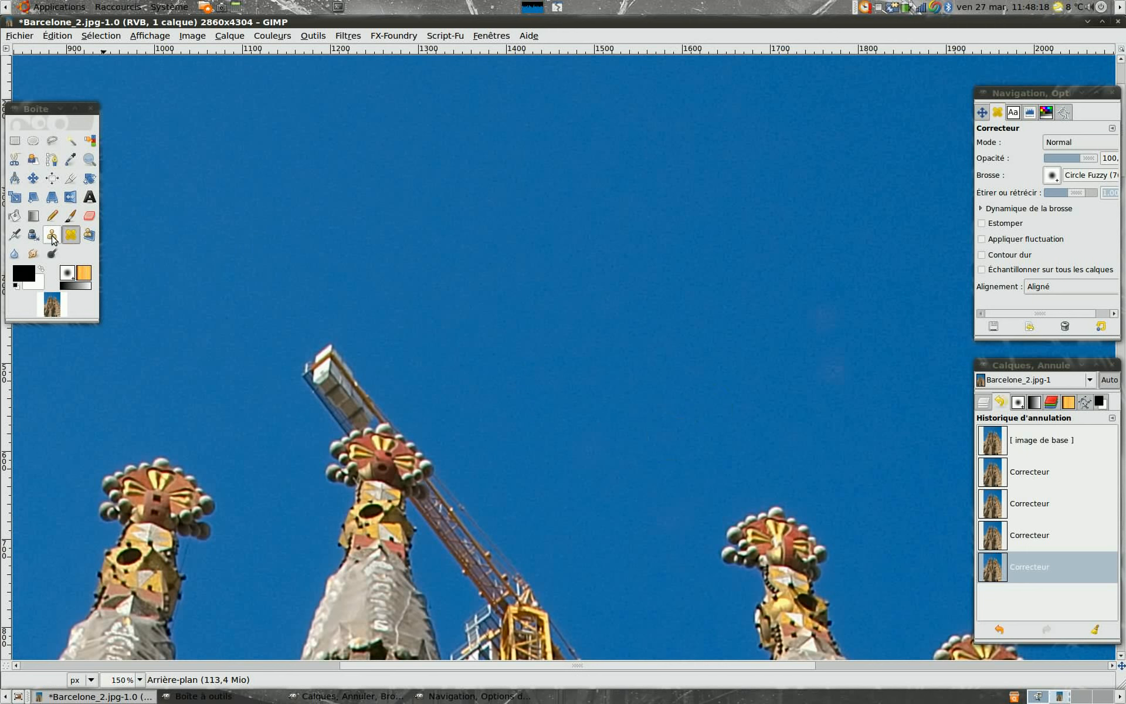
- Activate the Clone tool and set its alignment to Aligné
click(52, 236)
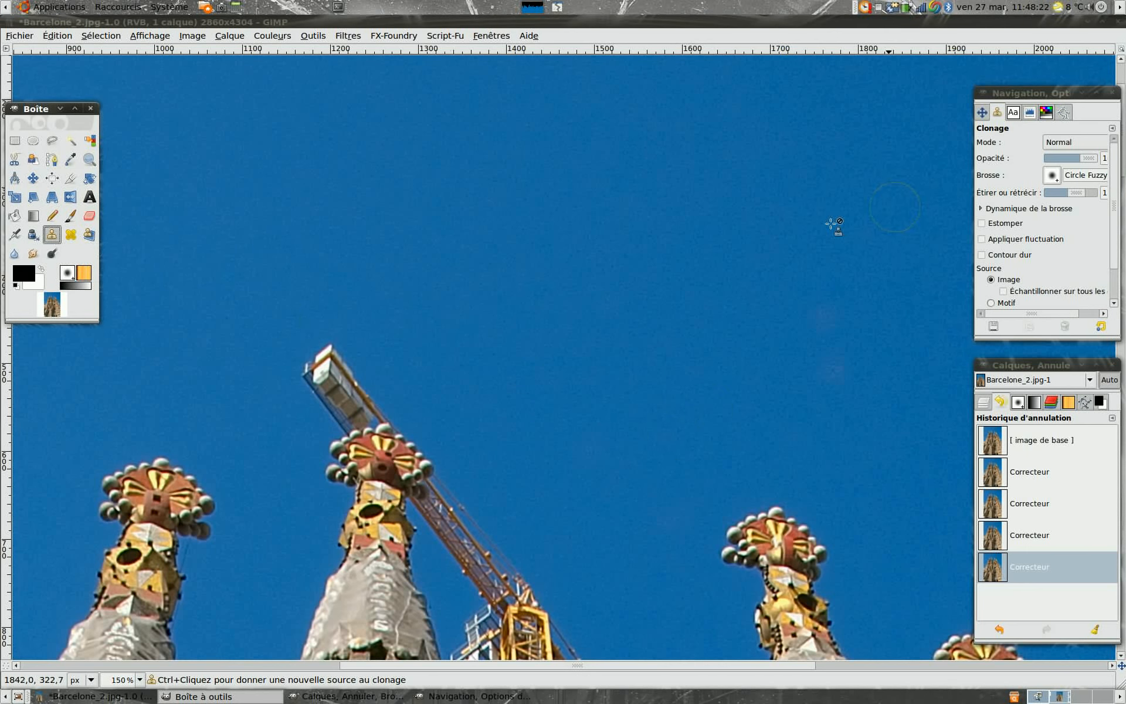
scroll(1113, 258, down, 2)
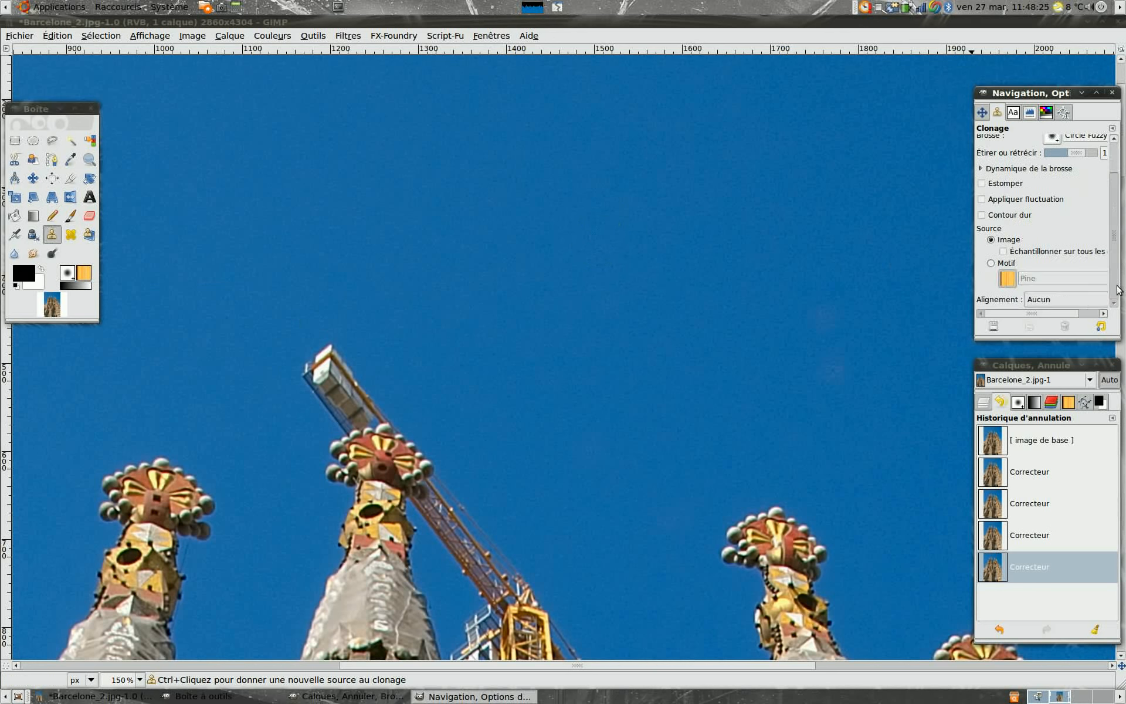
click(1066, 300)
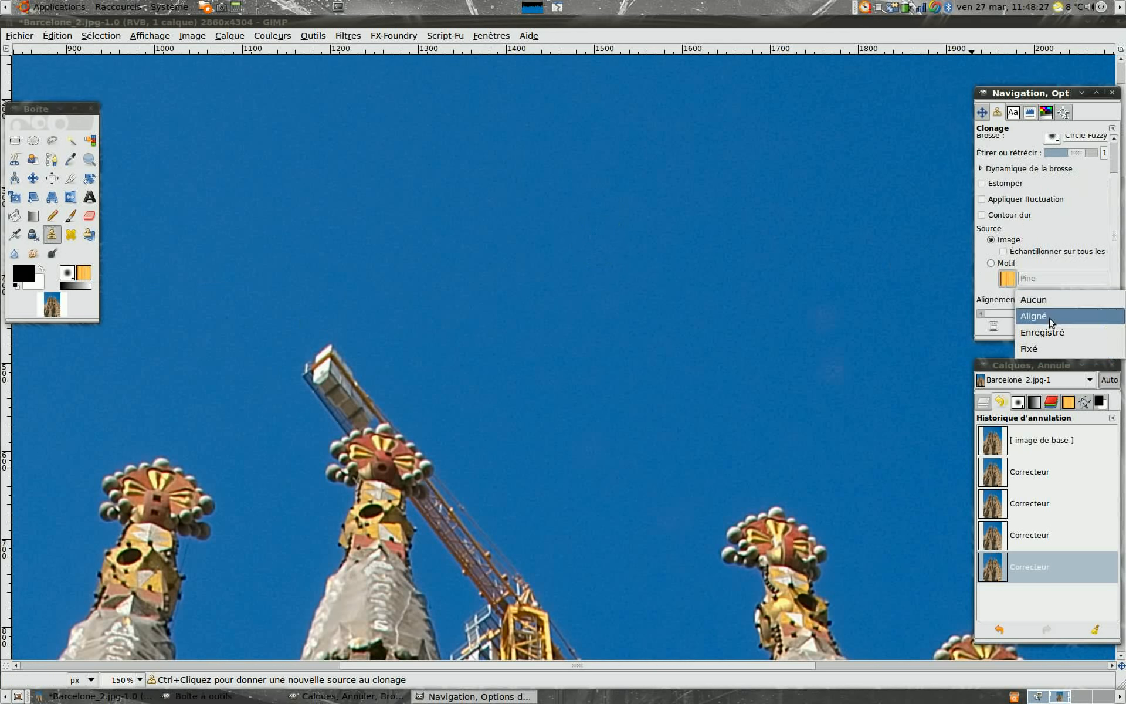
click(1057, 318)
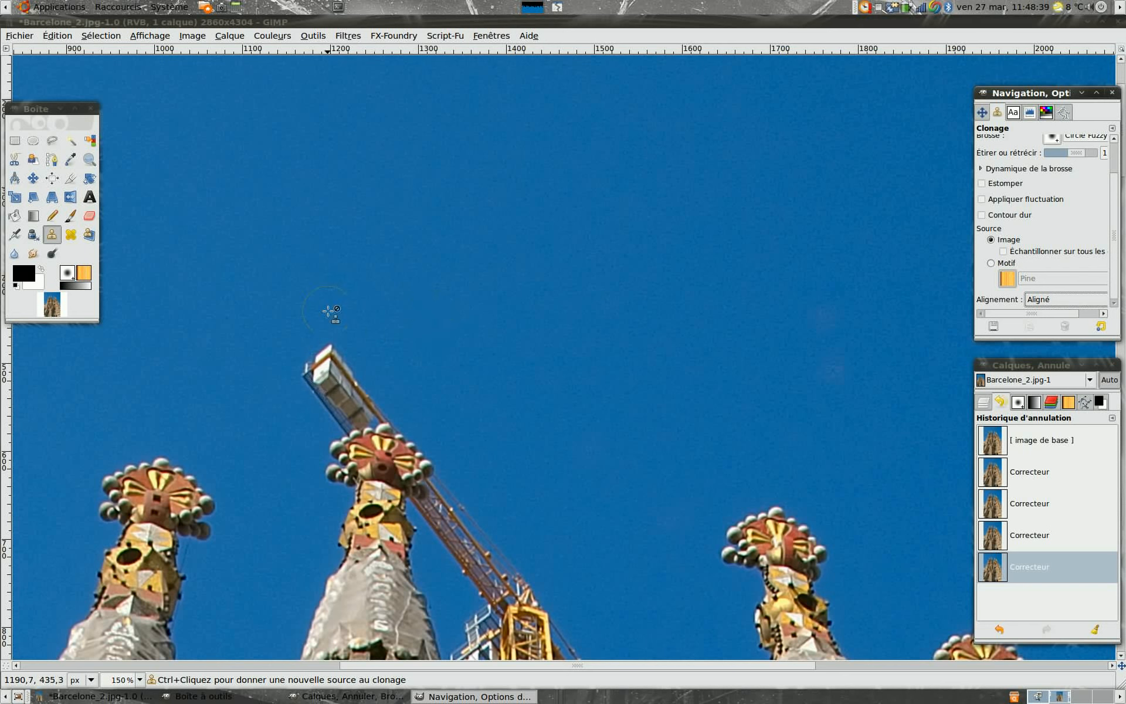
- Clone clean sky over the crane boom above and beside the second spire's crown, sampling just above the boom
ctrl+click(388, 323)
mouse_move(329, 358)
mouse_down()
mouse_move(355, 393)
mouse_move(334, 360)
mouse_move(306, 375)
mouse_move(346, 398)
mouse_move(302, 377)
mouse_move(340, 403)
mouse_move(384, 401)
mouse_move(325, 406)
mouse_move(380, 387)
mouse_up()
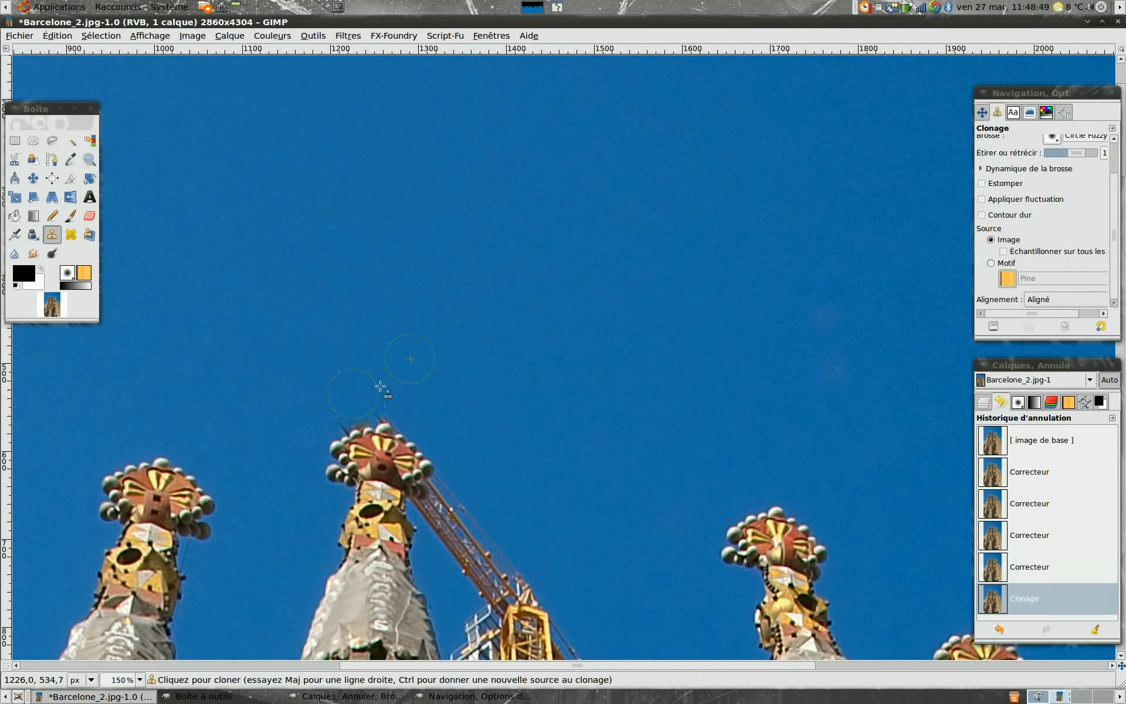
click(301, 405)
mouse_move(465, 498)
mouse_down()
mouse_move(489, 549)
mouse_move(463, 522)
mouse_move(441, 523)
mouse_move(471, 548)
mouse_move(470, 513)
mouse_move(448, 504)
mouse_move(428, 515)
mouse_move(460, 493)
mouse_up()
drag(393, 397, 347, 406)
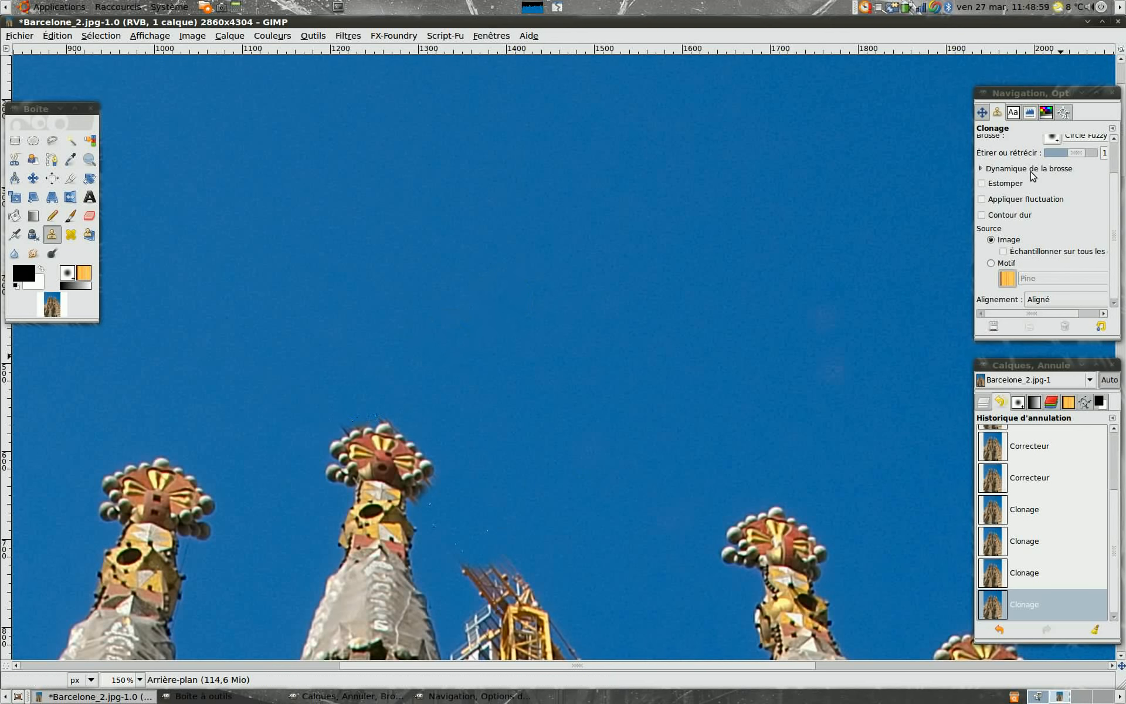
- Choose a smaller Circle Fuzzy brush for the Clone tool for detail work around the second spire's crown
click(983, 112)
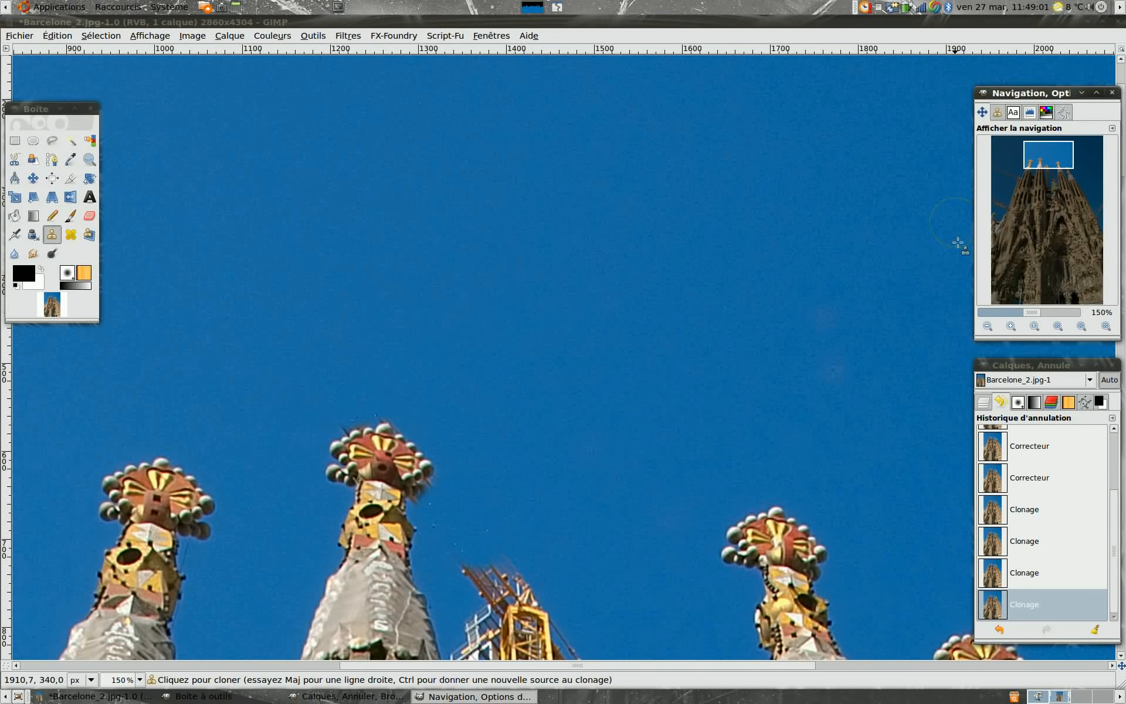
click(1034, 326)
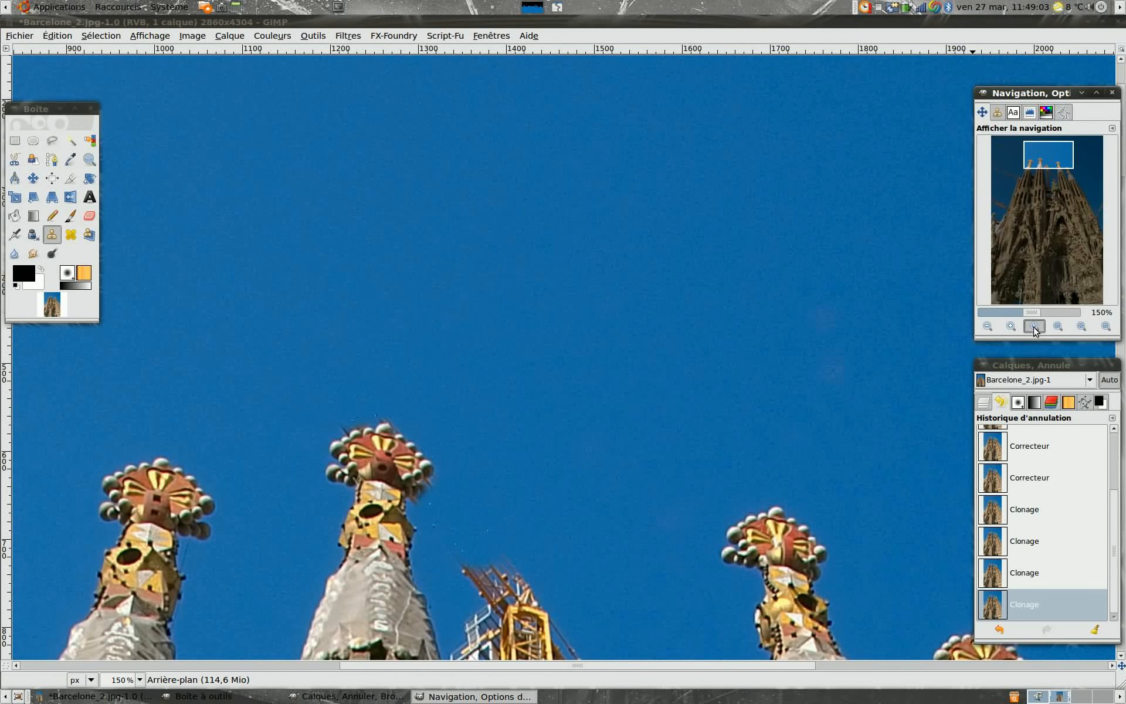
click(1059, 327)
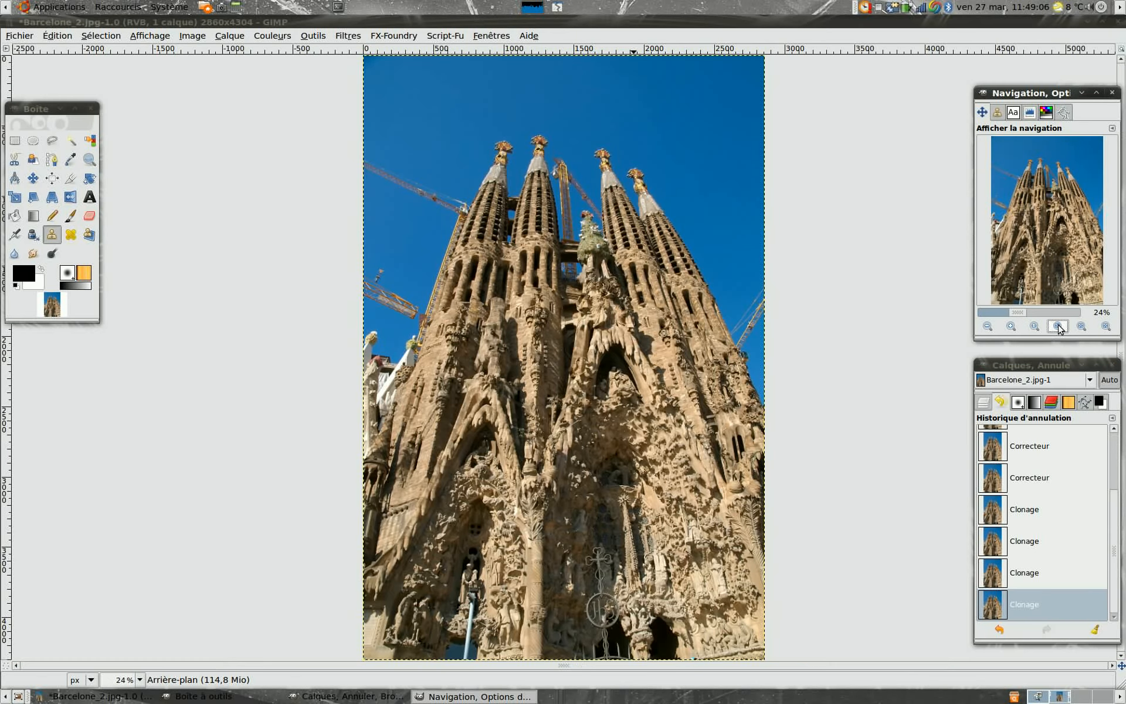
click(1036, 327)
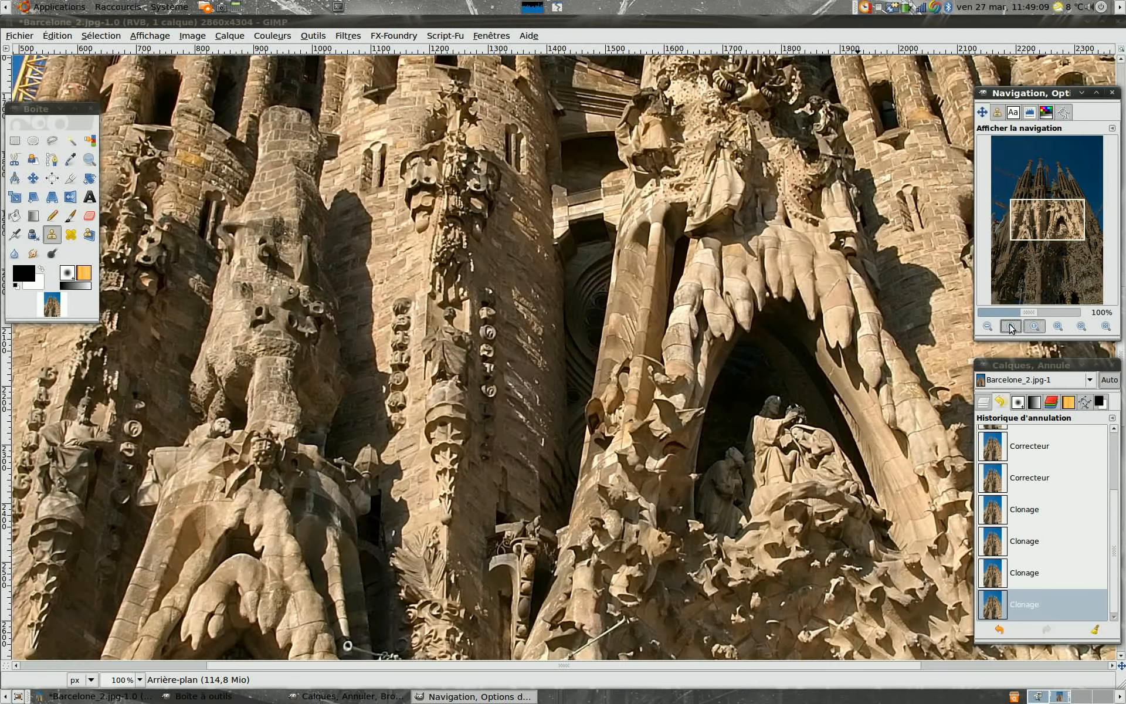
click(1010, 327)
click(1011, 327)
drag(1053, 216, 1033, 140)
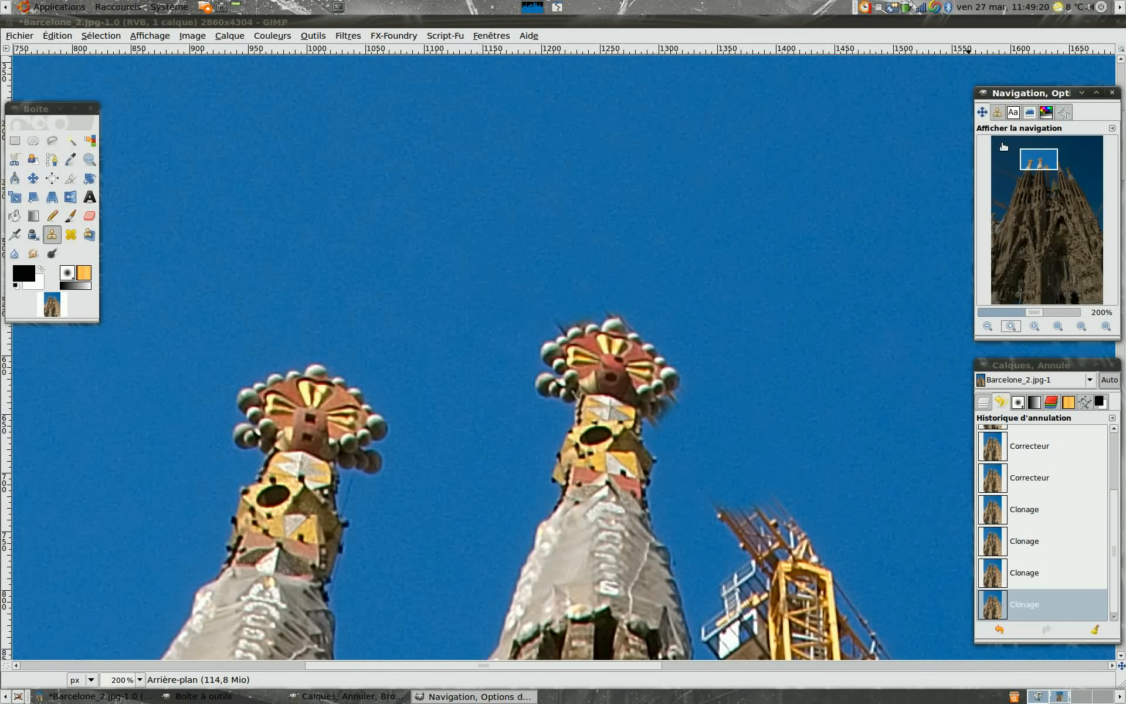
click(997, 112)
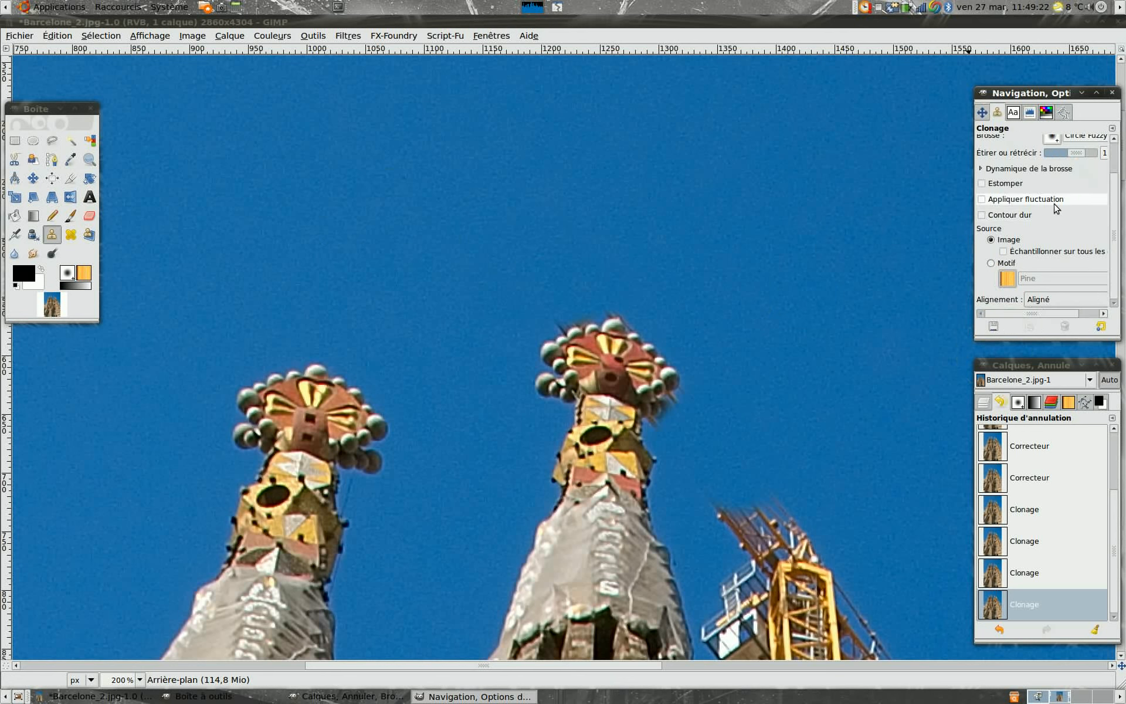
scroll(1110, 205, up, 2)
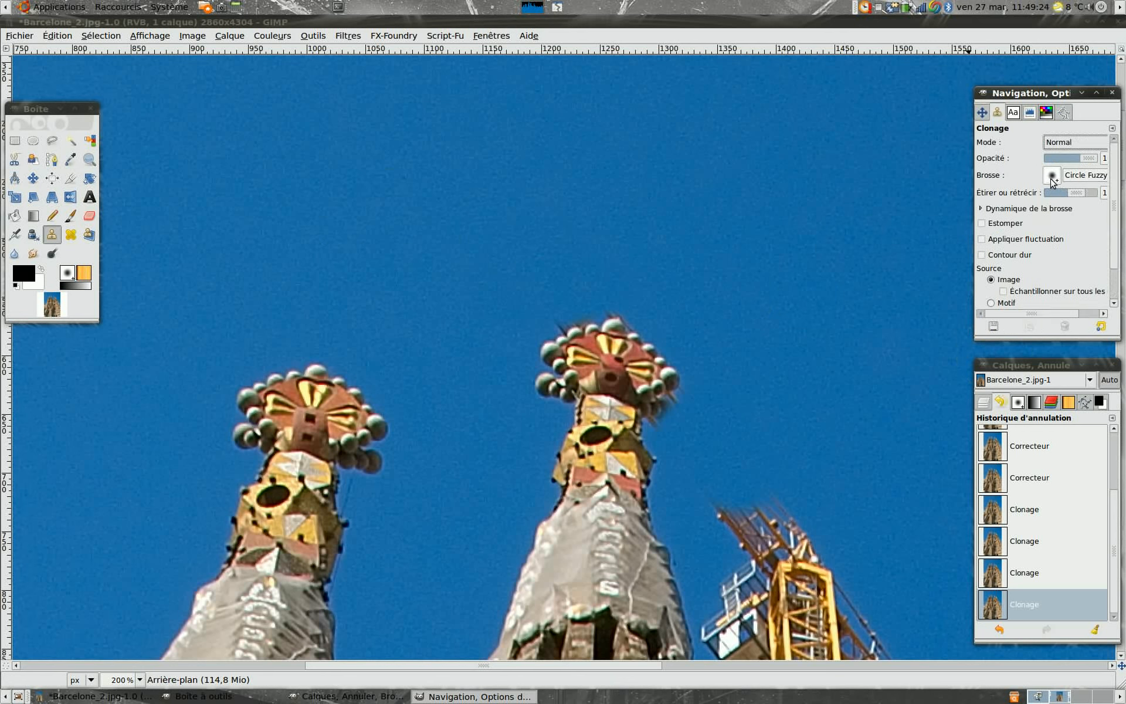
click(1052, 177)
click(1007, 256)
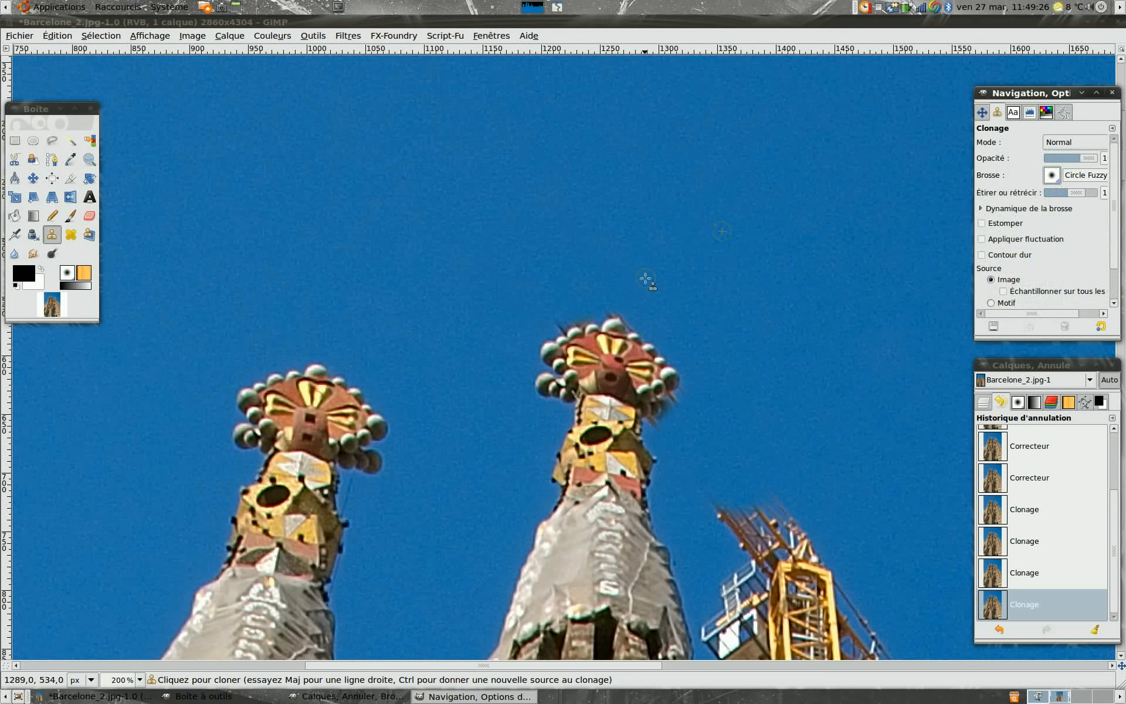
- Clone sky over the crane remnants along the top and right edges of the second spire's crown
ctrl+click(542, 292)
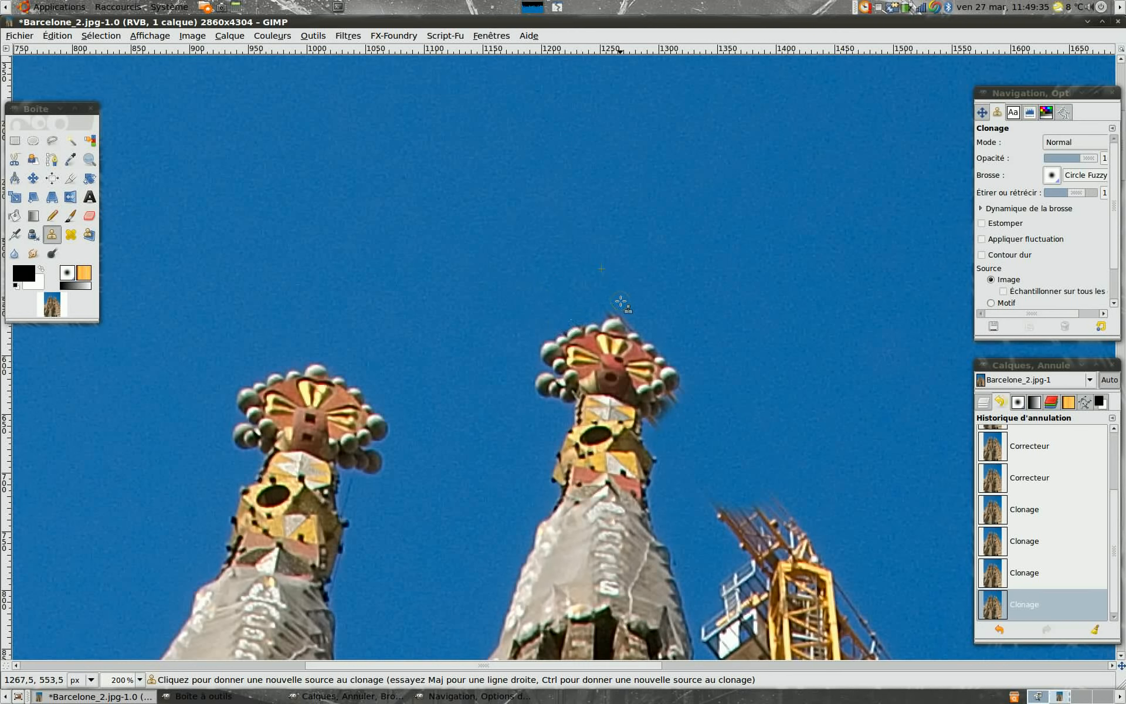
drag(631, 316, 633, 317)
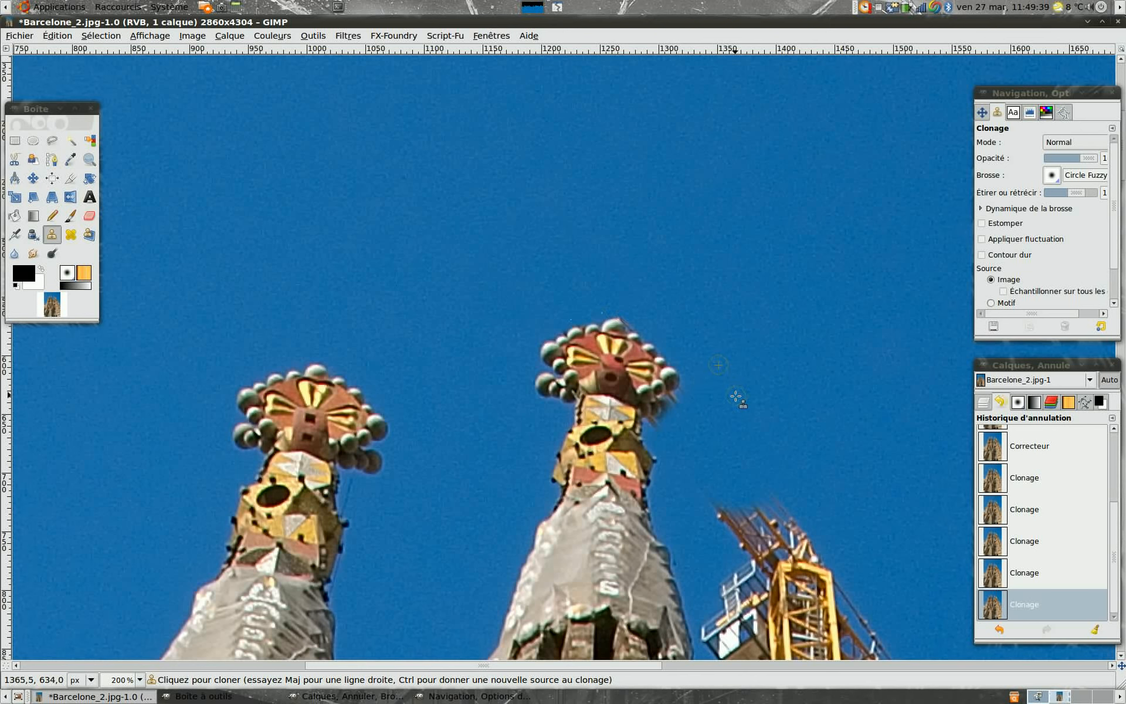
click(673, 404)
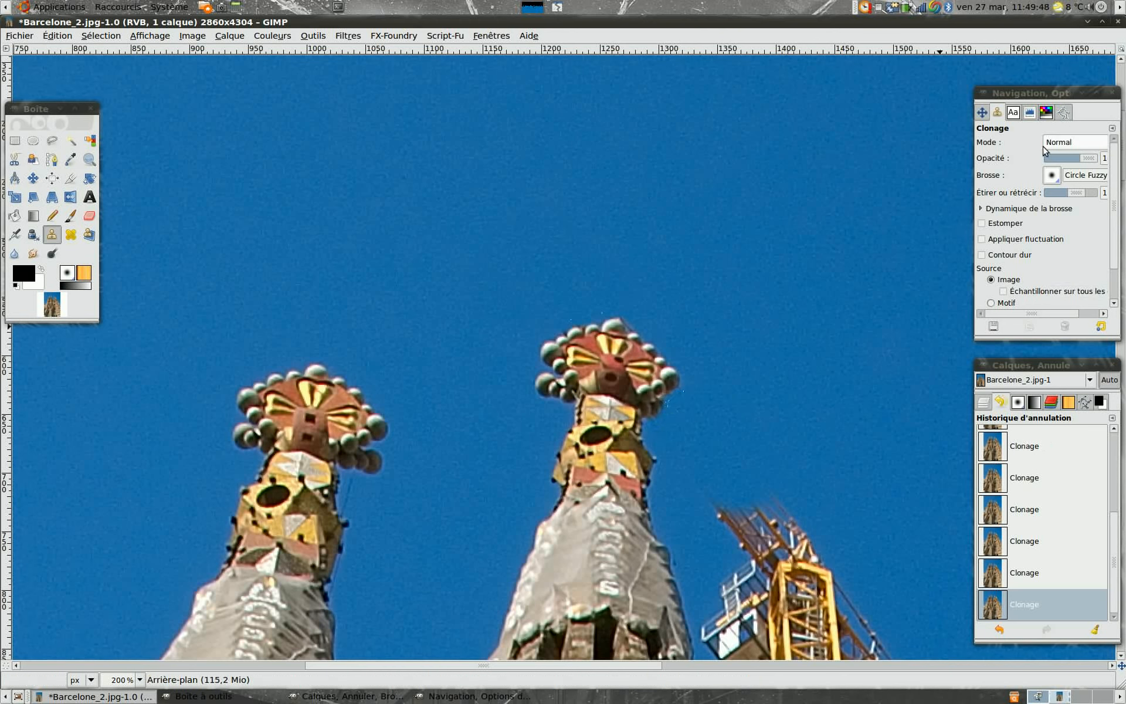
- Compare the retouched spires with the original photo by reverting to the base image in the undo history, and restore the latest Clonage state
click(977, 111)
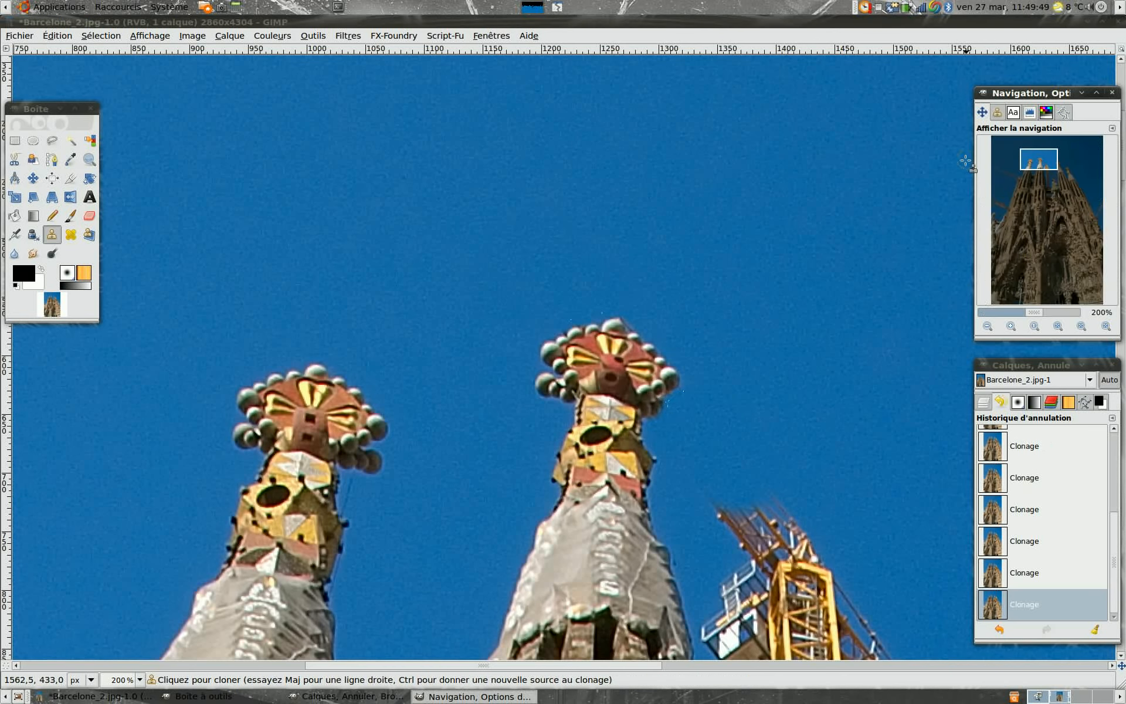
click(1033, 328)
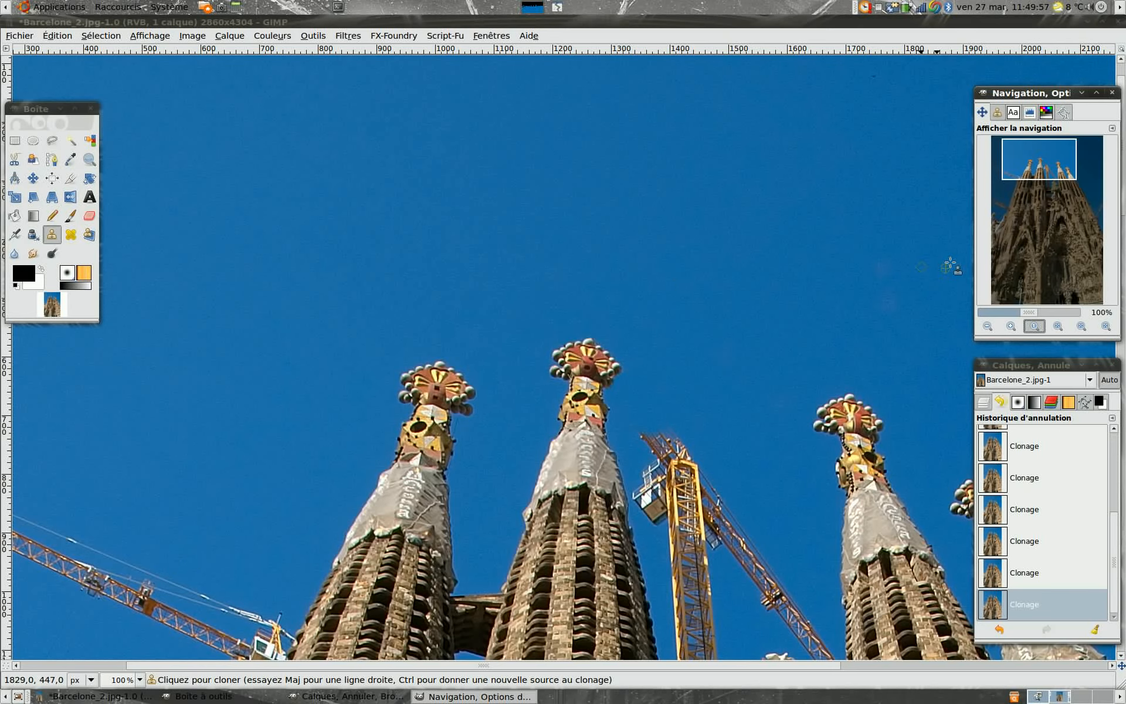
drag(1050, 166, 1058, 178)
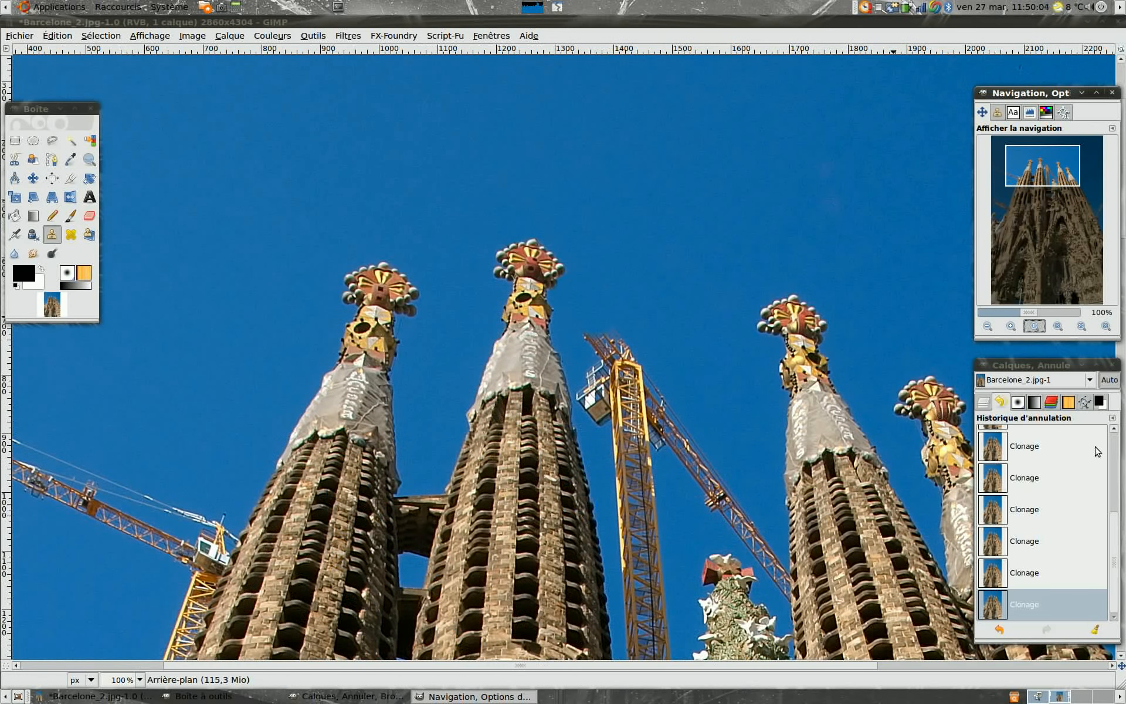
drag(1114, 557, 1120, 463)
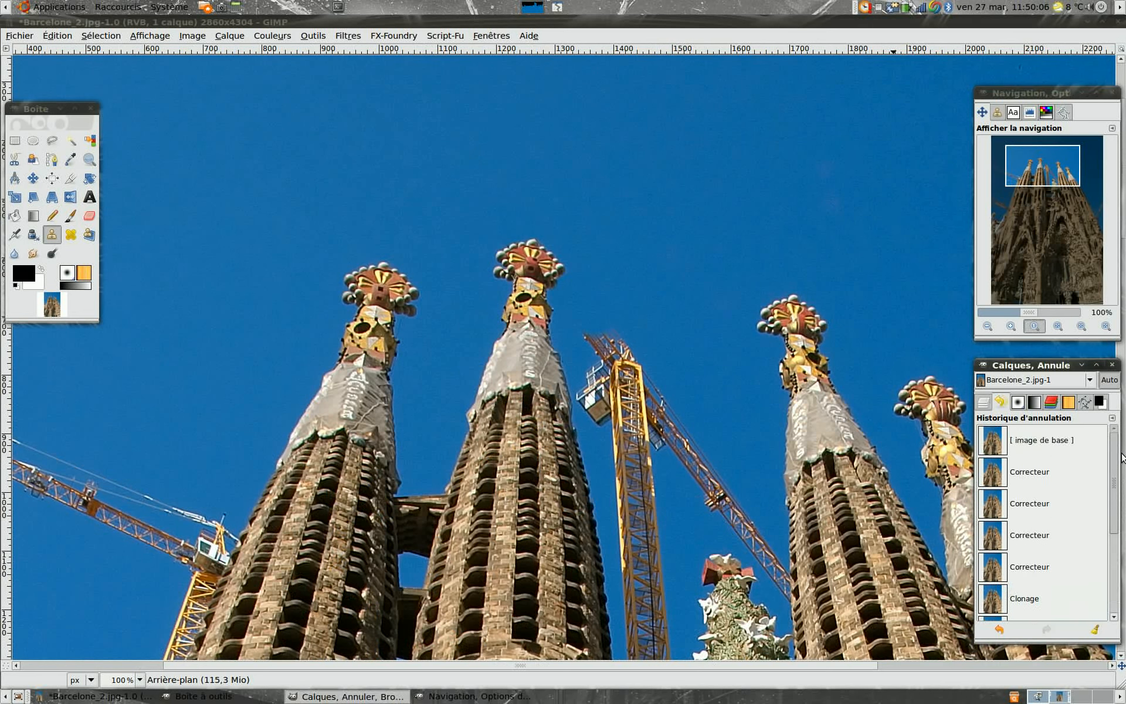
click(992, 440)
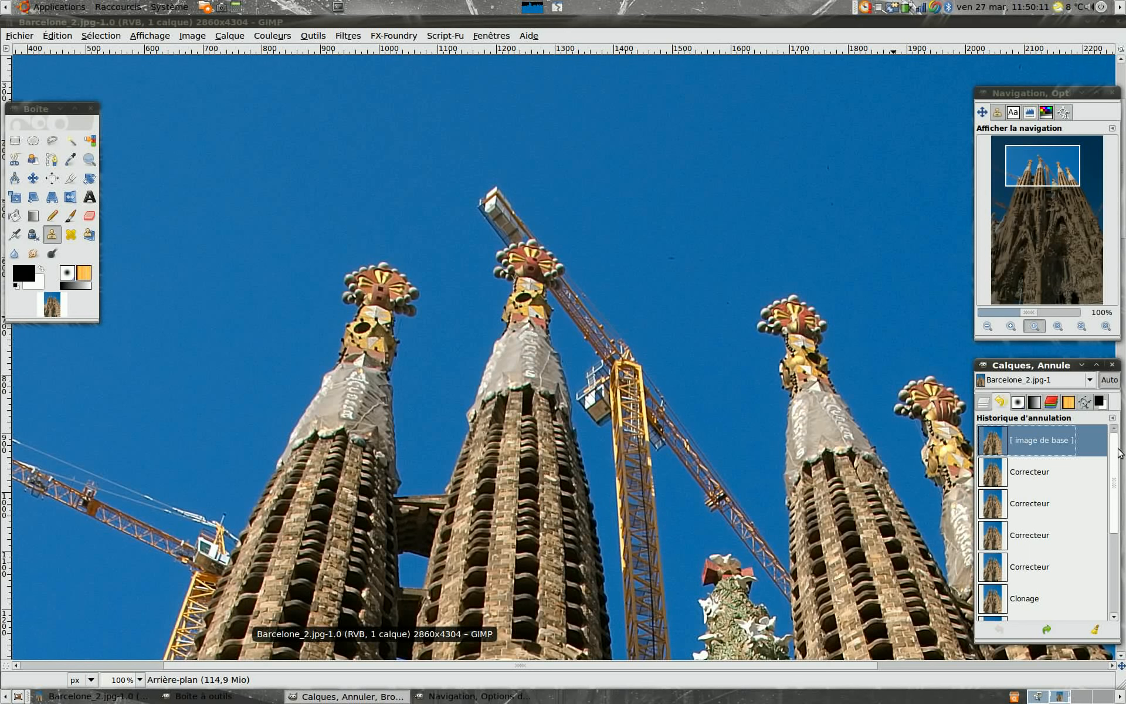
drag(1118, 451, 1118, 534)
click(997, 604)
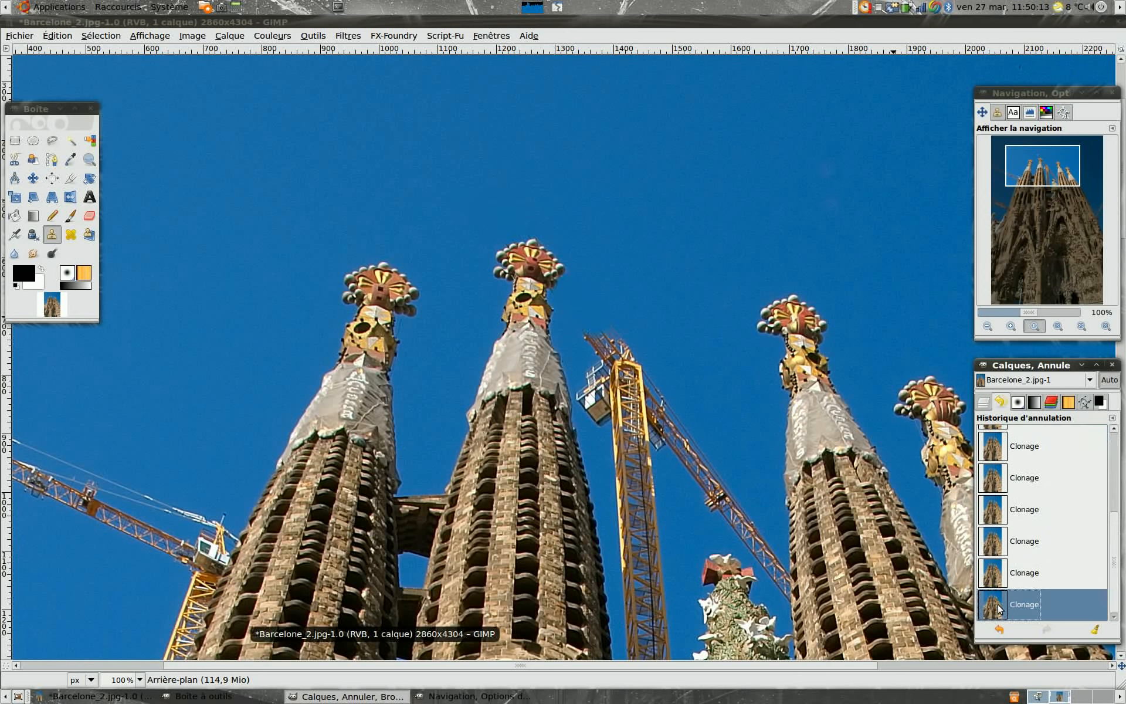